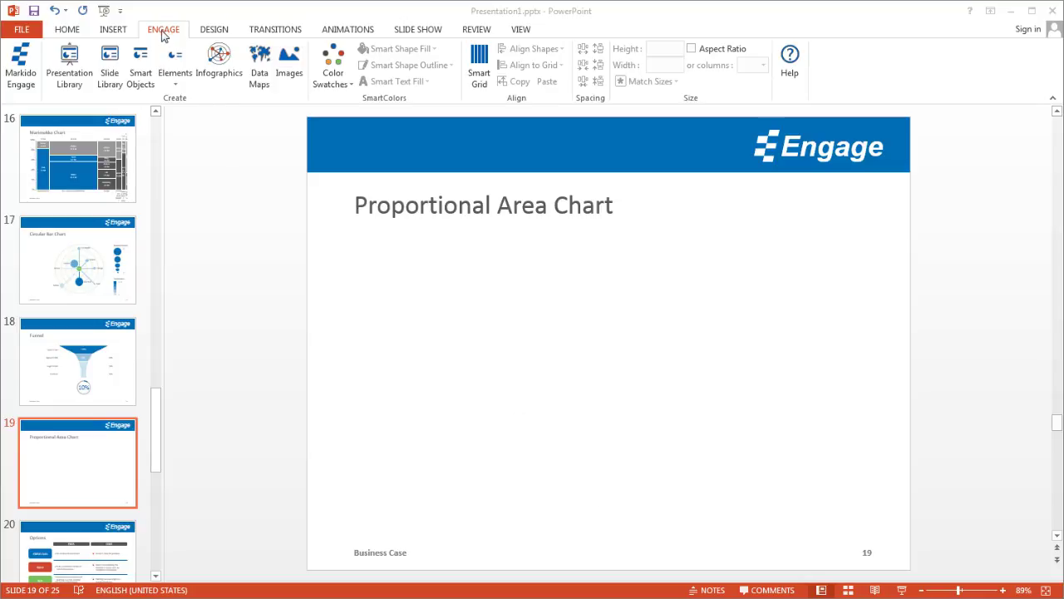
Insert a Proportional Area Chart infographic on the Proportional Area Chart slide
{"action": "left_click", "coordinate": [221, 63]}
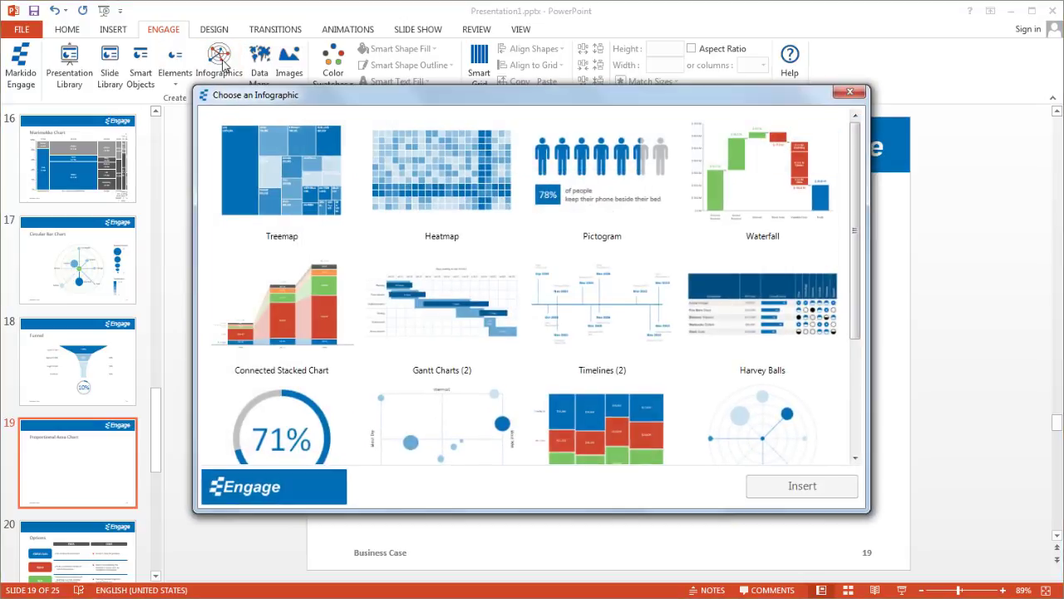
{"action": "left_click_drag", "start_coordinate": [856, 258], "coordinate": [858, 403]}
{"action": "left_click", "coordinate": [424, 419]}
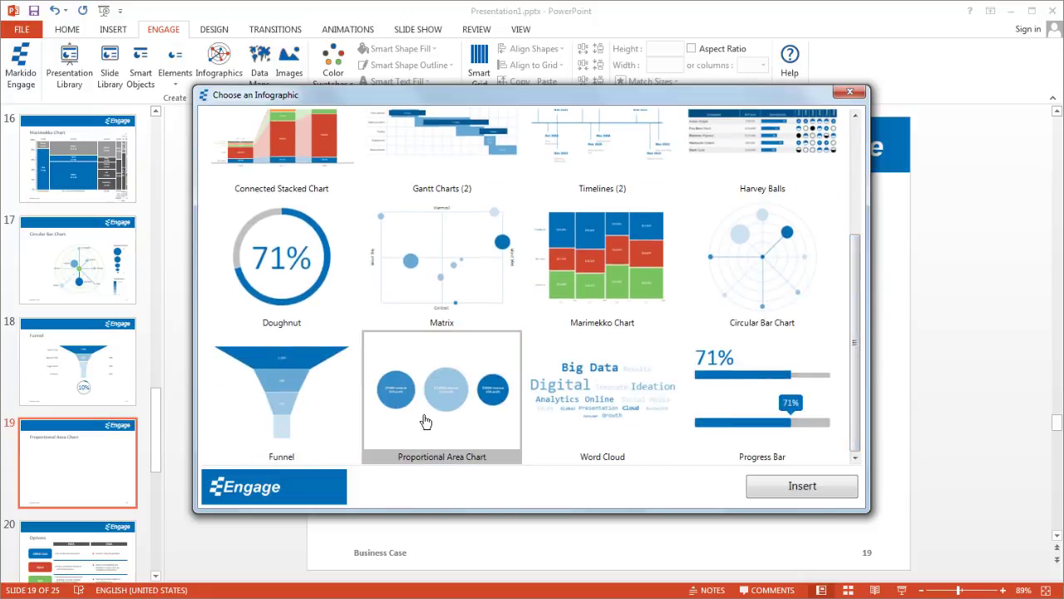
{"action": "left_click", "coordinate": [788, 490]}
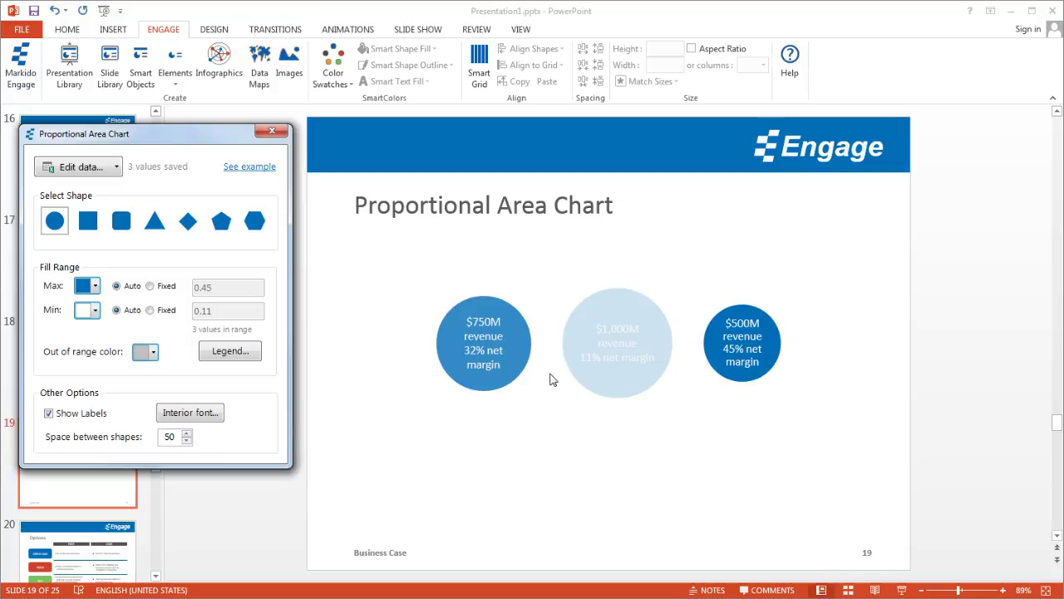
Try square, rounded square, triangle and diamond shapes for the chart and return to circles
{"action": "left_click", "coordinate": [89, 226]}
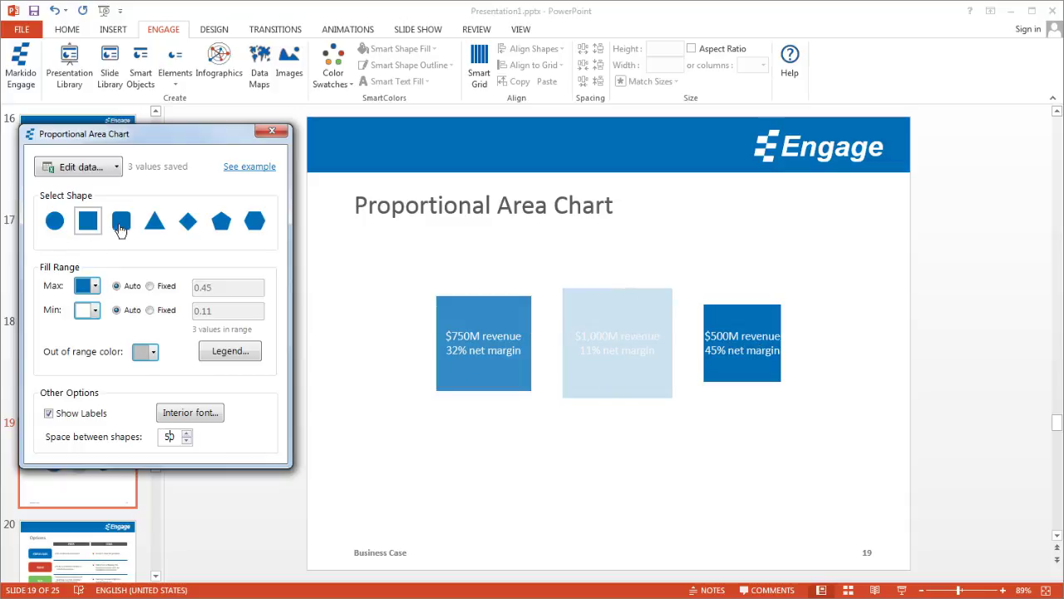
{"action": "left_click", "coordinate": [121, 228]}
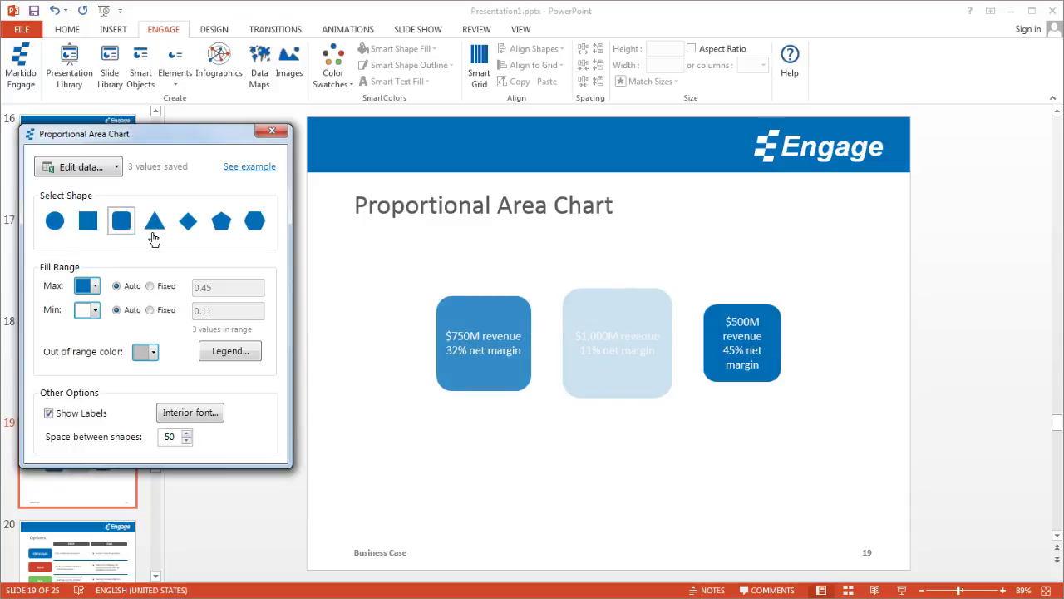
{"action": "left_click", "coordinate": [159, 238]}
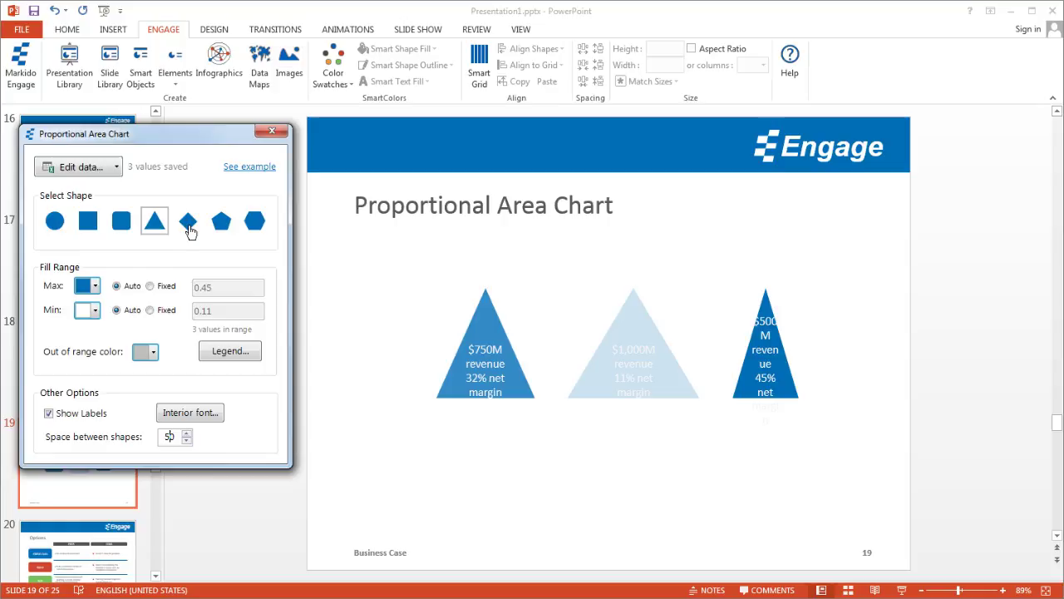
{"action": "left_click", "coordinate": [187, 232]}
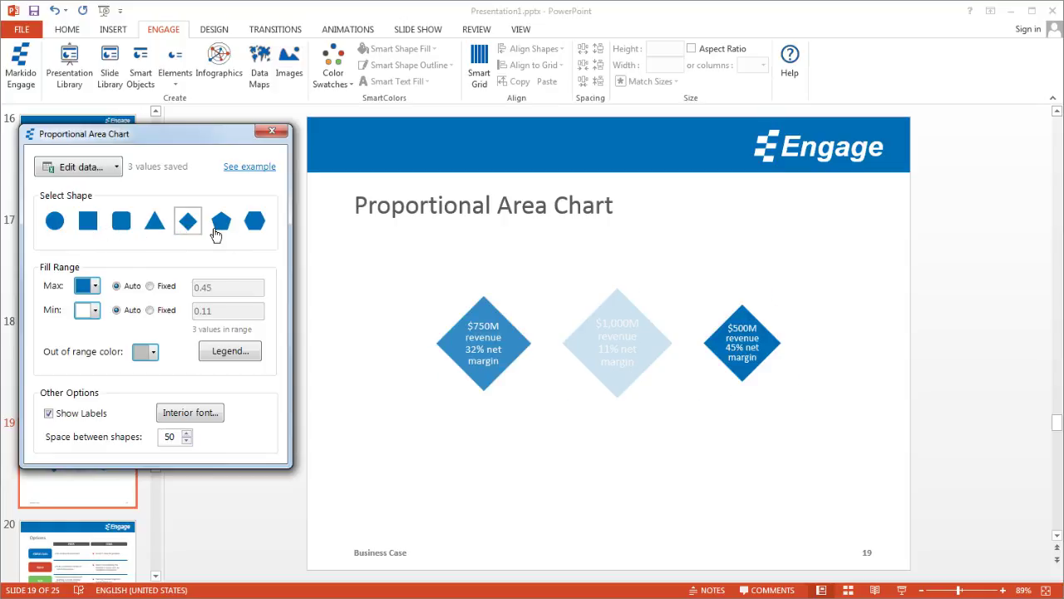
{"action": "left_click", "coordinate": [52, 222]}
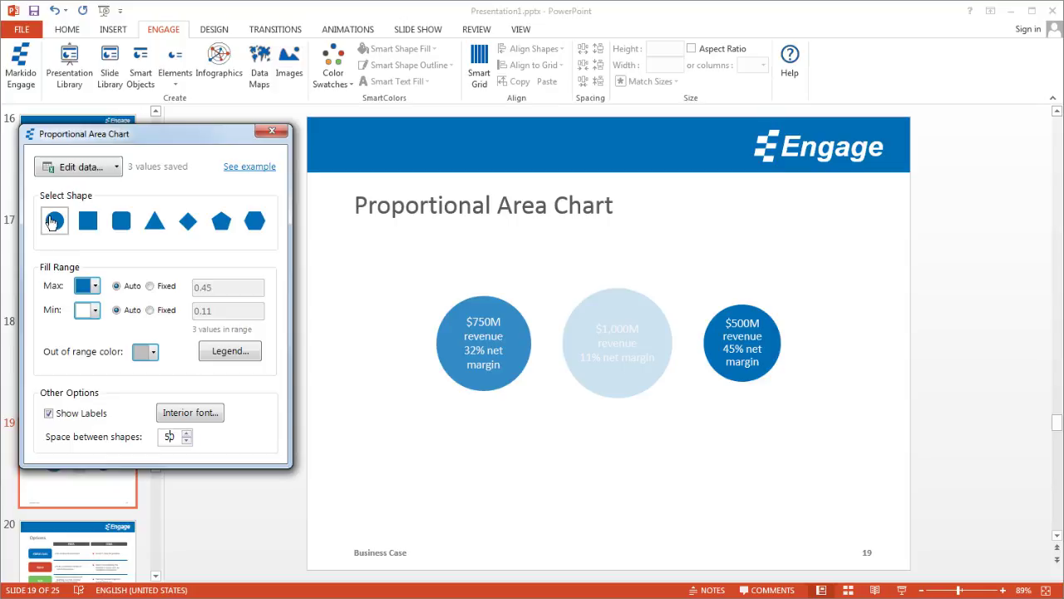
Open the chart's data sheet for editing and inspect its label, fill value and area value cells
{"action": "left_click", "coordinate": [76, 167]}
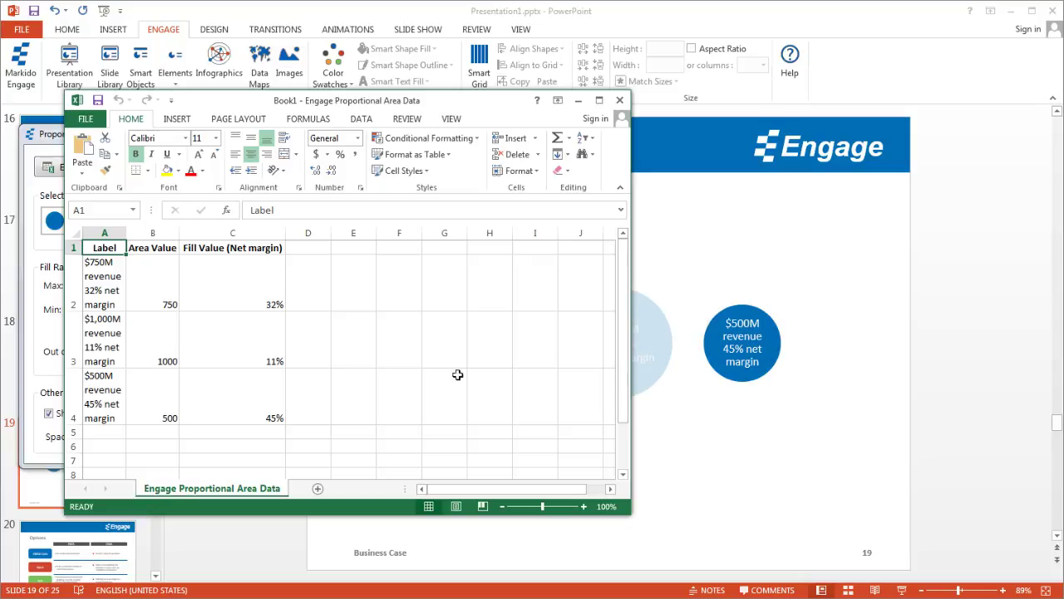
{"action": "left_click", "coordinate": [102, 392]}
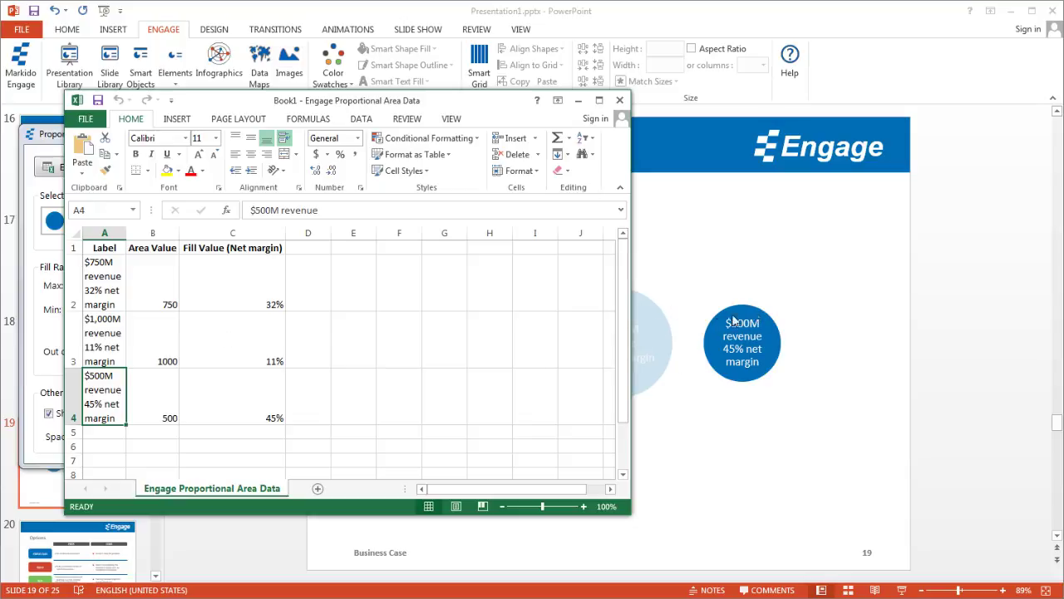
{"action": "left_click", "coordinate": [221, 324]}
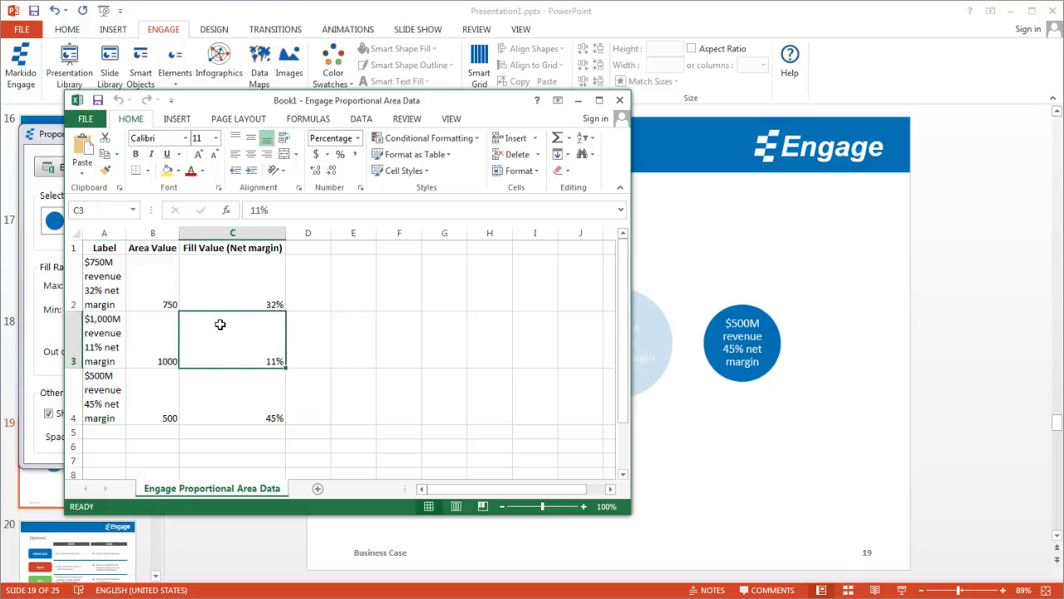
{"action": "left_click", "coordinate": [158, 323]}
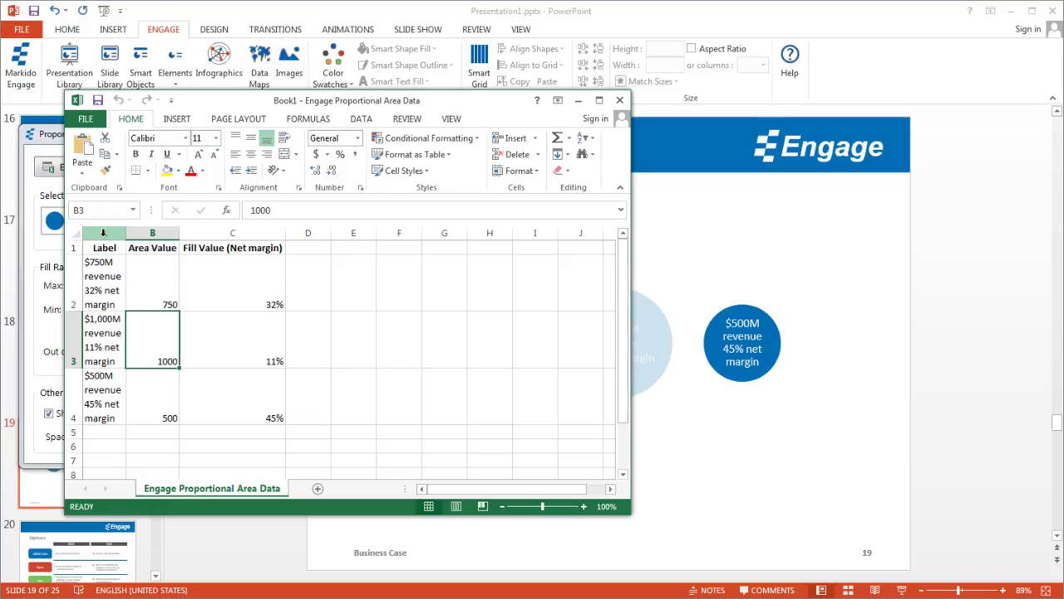
Sort the chart data by Area Value from largest to smallest, with headers excluded, and close the data sheet
{"action": "left_click_drag", "start_coordinate": [103, 233], "coordinate": [222, 233]}
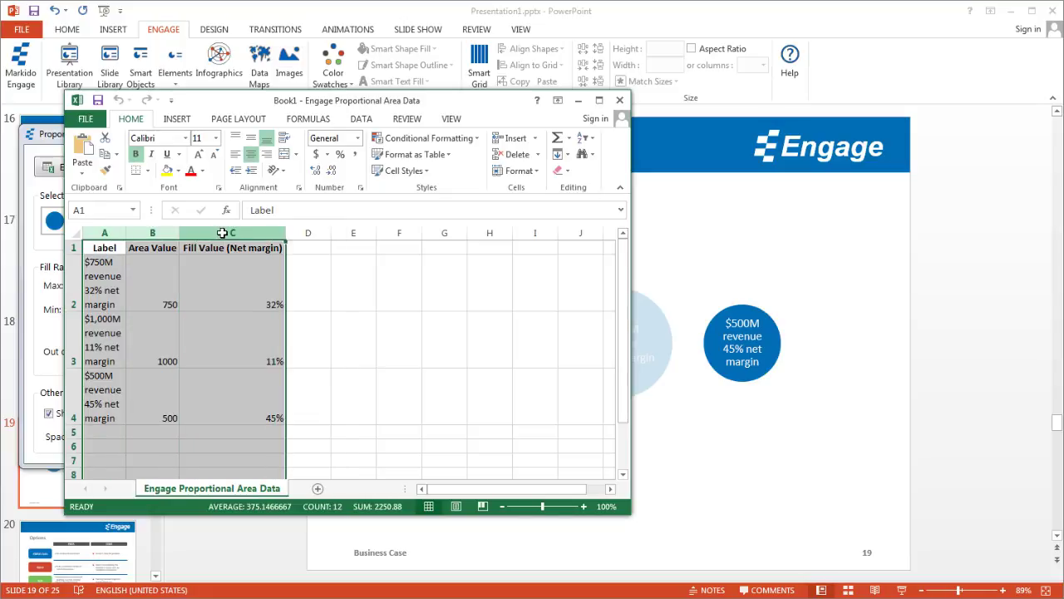
{"action": "left_click", "coordinate": [590, 140]}
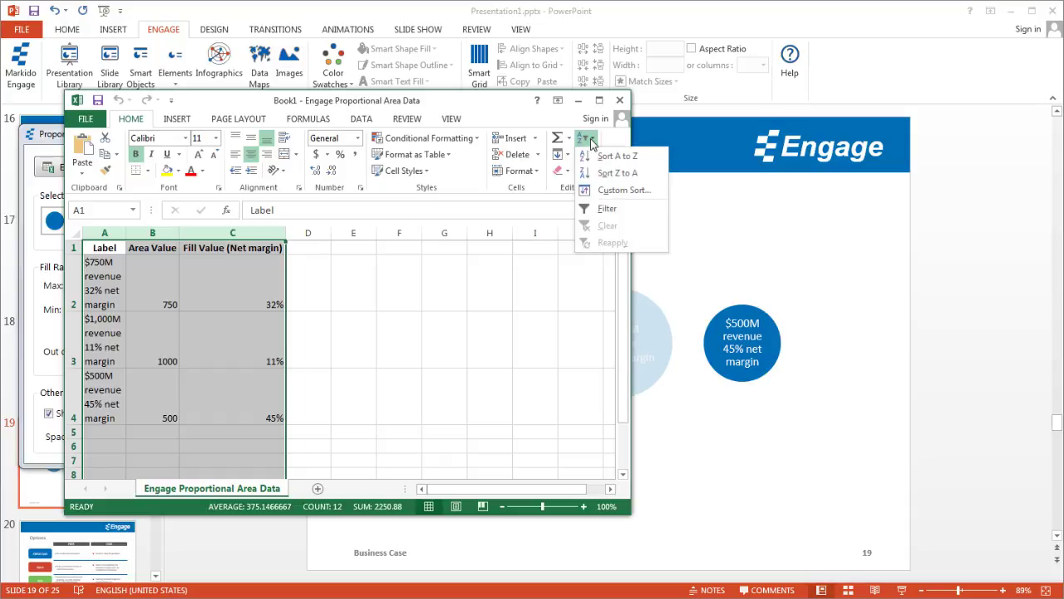
{"action": "left_click", "coordinate": [615, 189]}
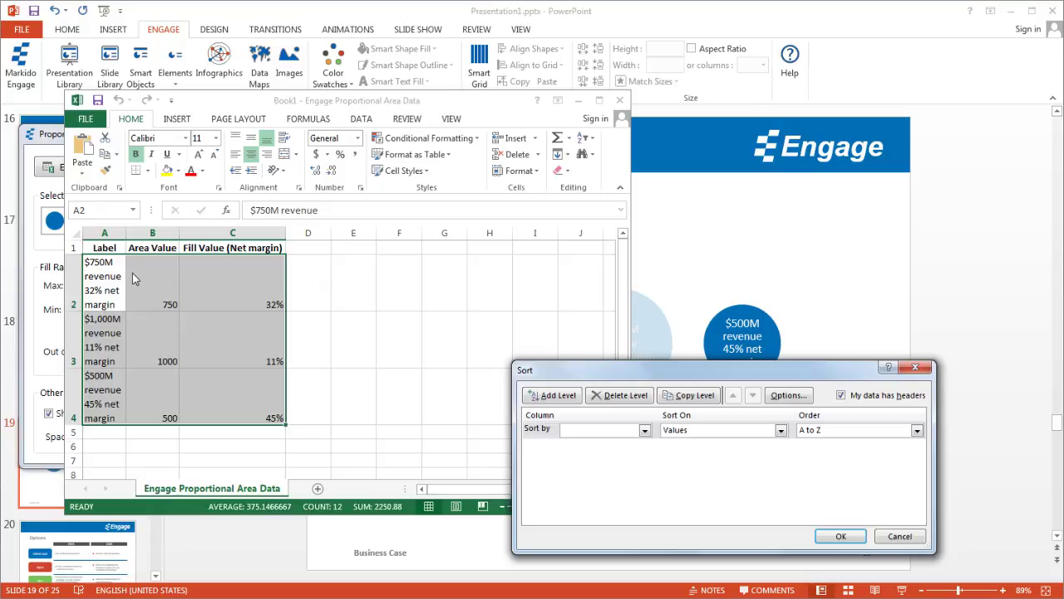
{"action": "left_click", "coordinate": [643, 430]}
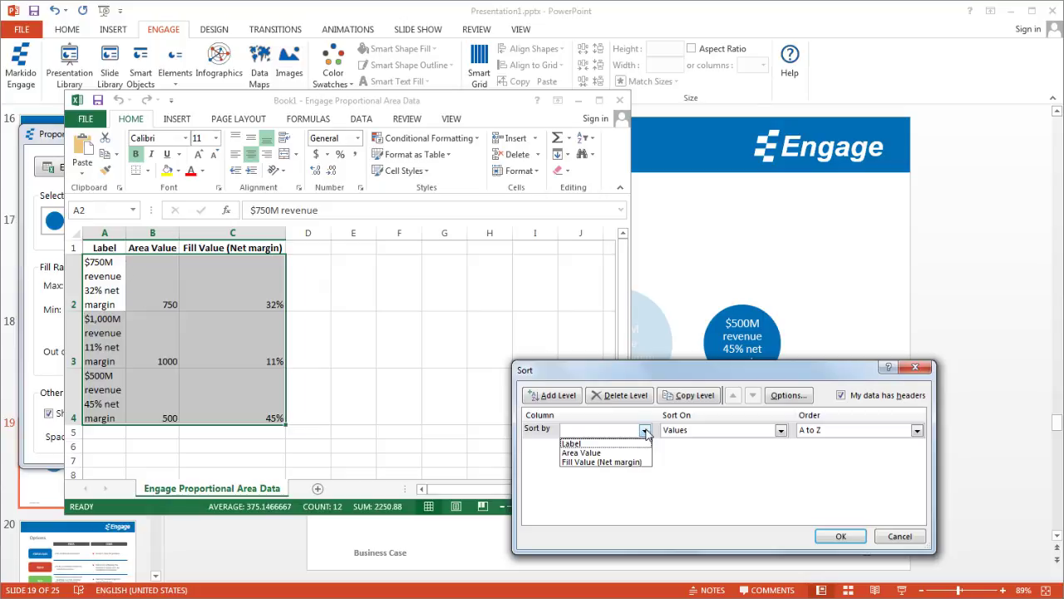
{"action": "left_click", "coordinate": [623, 454]}
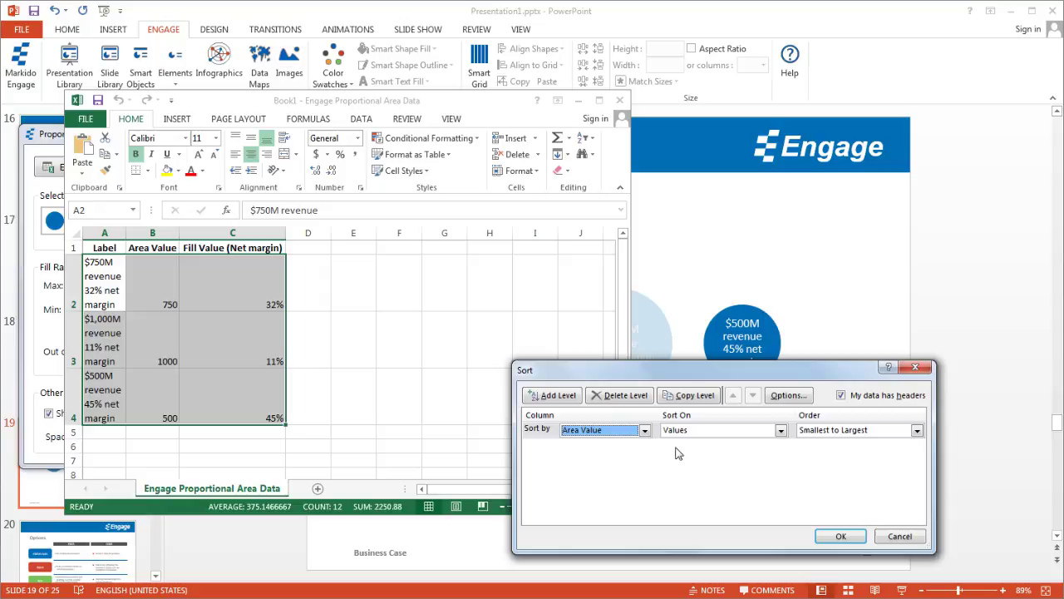
{"action": "left_click", "coordinate": [846, 438]}
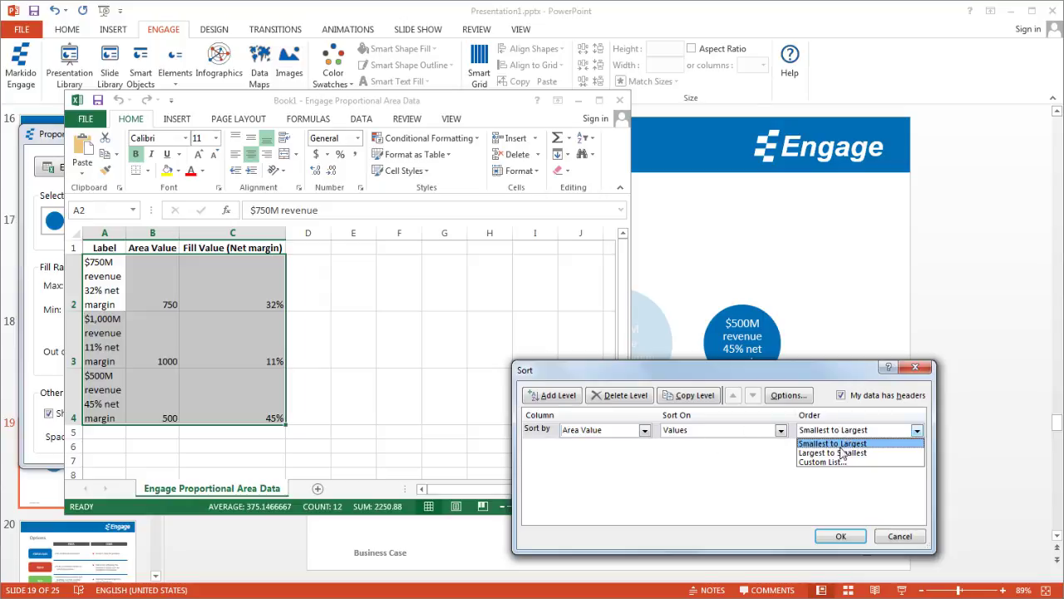
{"action": "left_click", "coordinate": [843, 453]}
{"action": "left_click", "coordinate": [842, 536]}
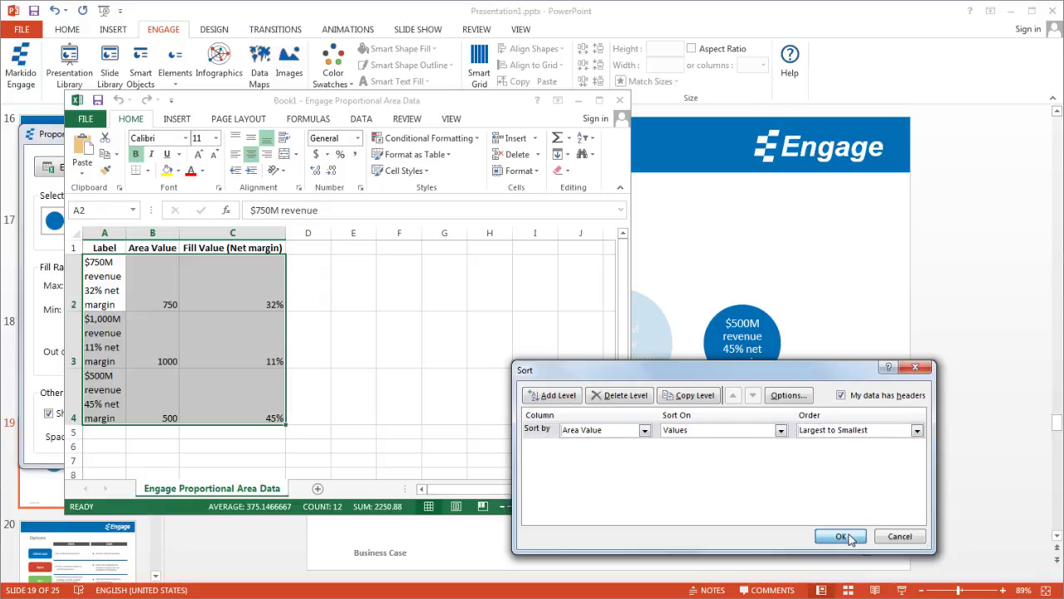
{"action": "left_click", "coordinate": [227, 340]}
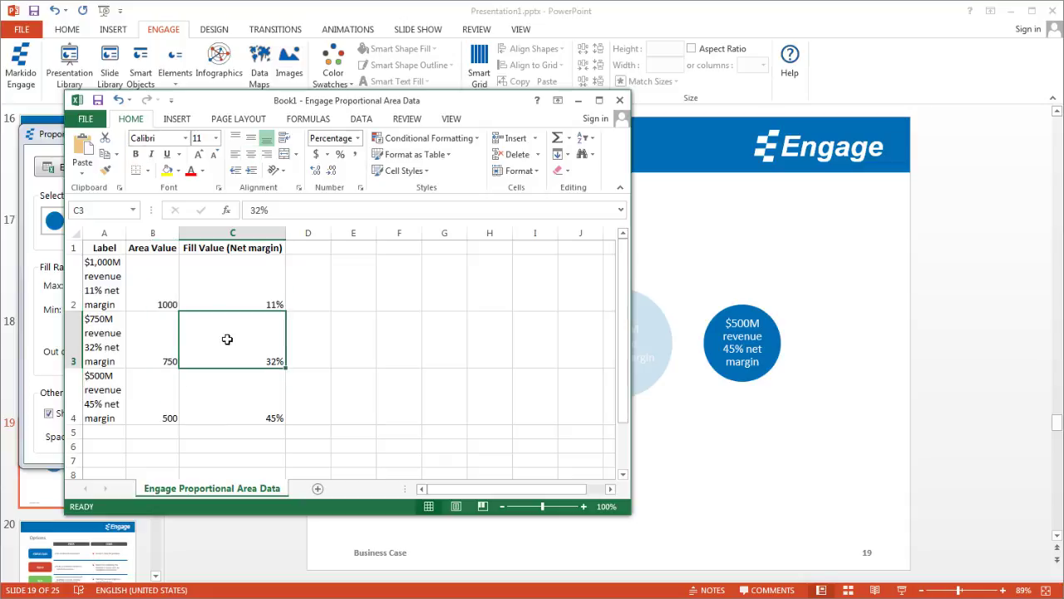
{"action": "left_click", "coordinate": [620, 100]}
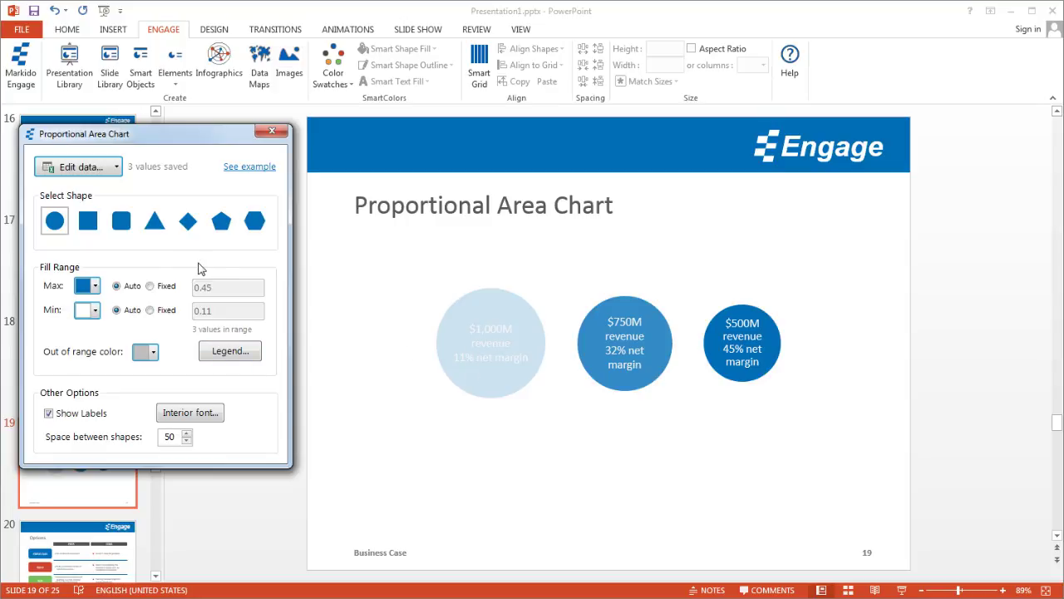
Set the fill range's maximum color to green and fix its maximum value at .3
{"action": "left_click", "coordinate": [96, 287]}
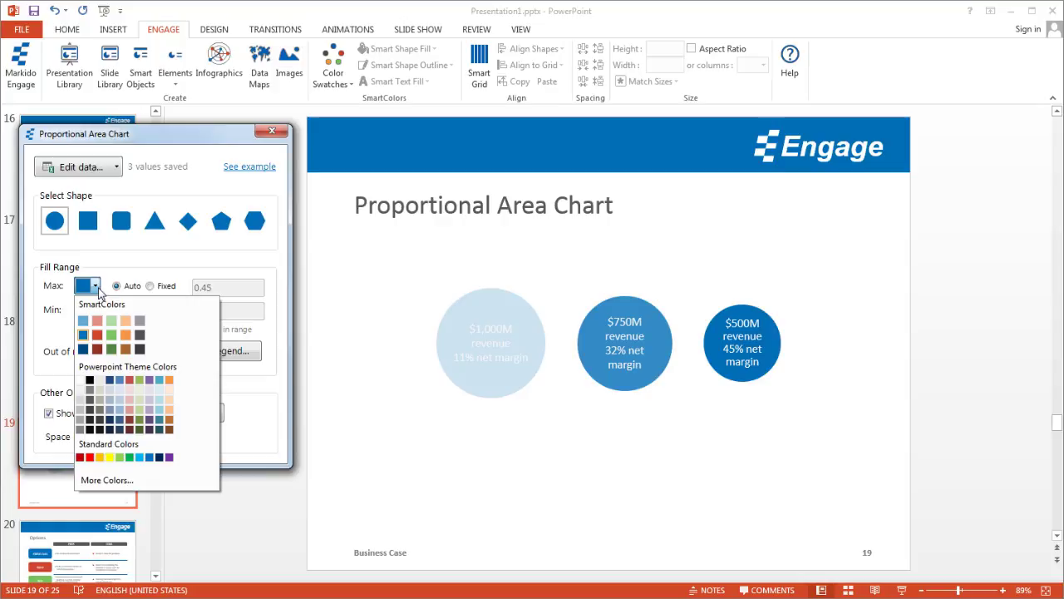
{"action": "left_click", "coordinate": [113, 338]}
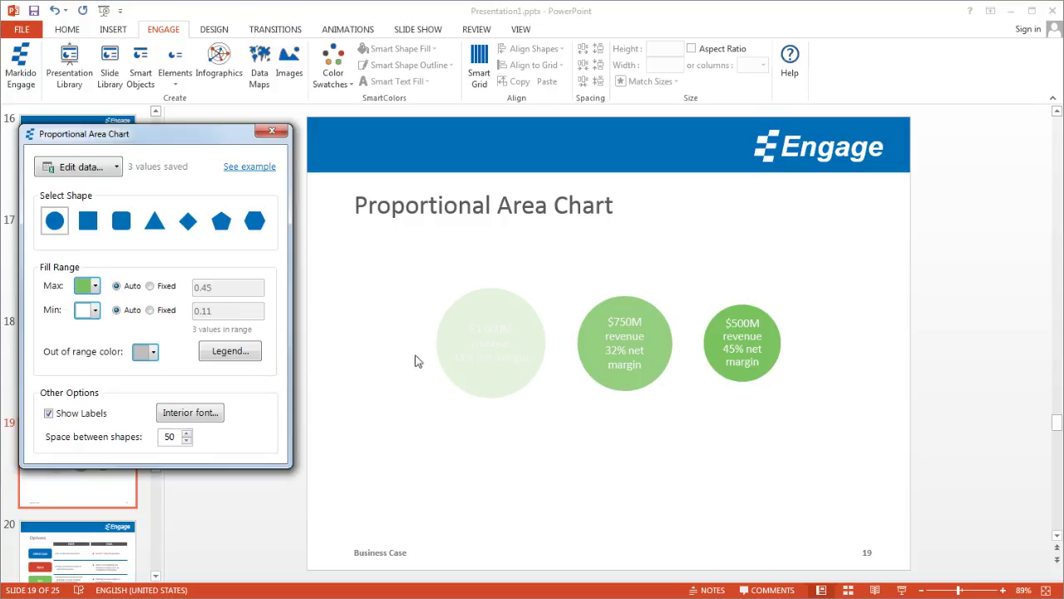
{"action": "left_click", "coordinate": [150, 286]}
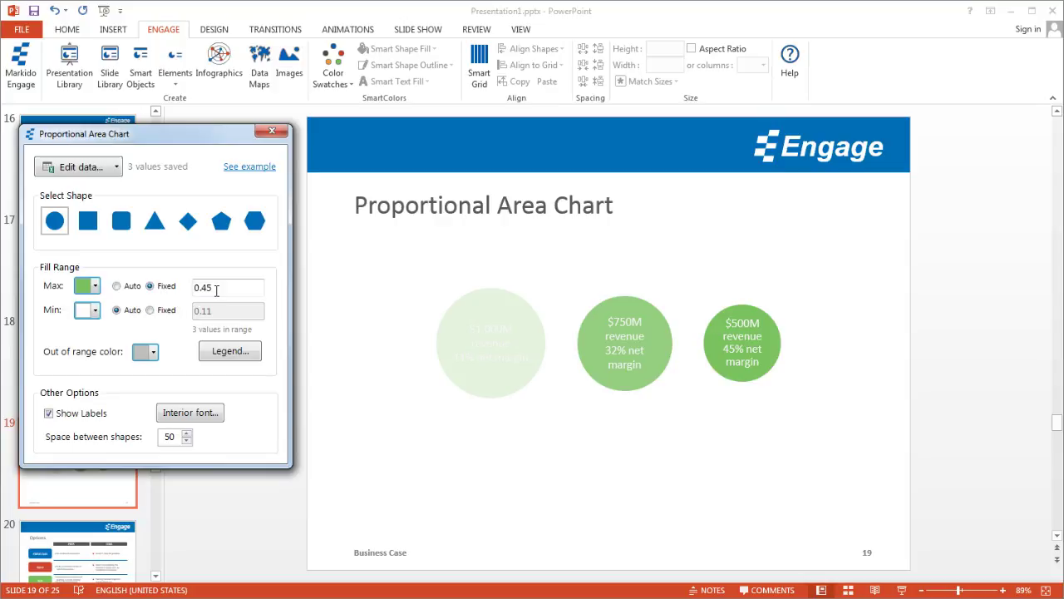
{"action": "left_click_drag", "start_coordinate": [220, 289], "coordinate": [191, 287]}
{"action": "key", "text": "BackSpace"}
{"action": "type", "text": ".3"}
{"action": "left_click", "coordinate": [163, 289]}
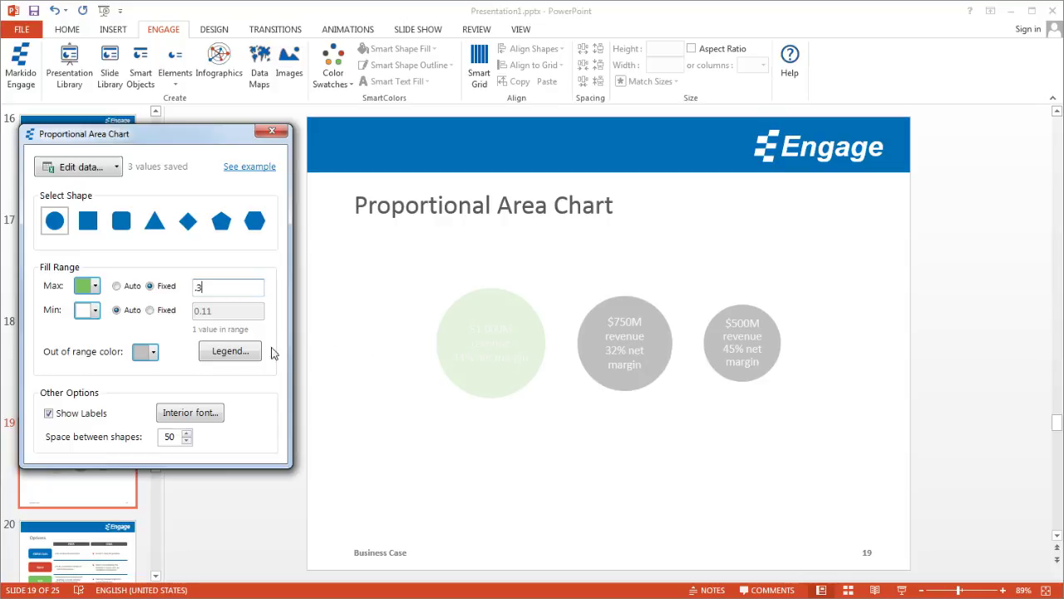
Set the out of range color to orange and return the fill range maximum to Auto
{"action": "left_click", "coordinate": [148, 352]}
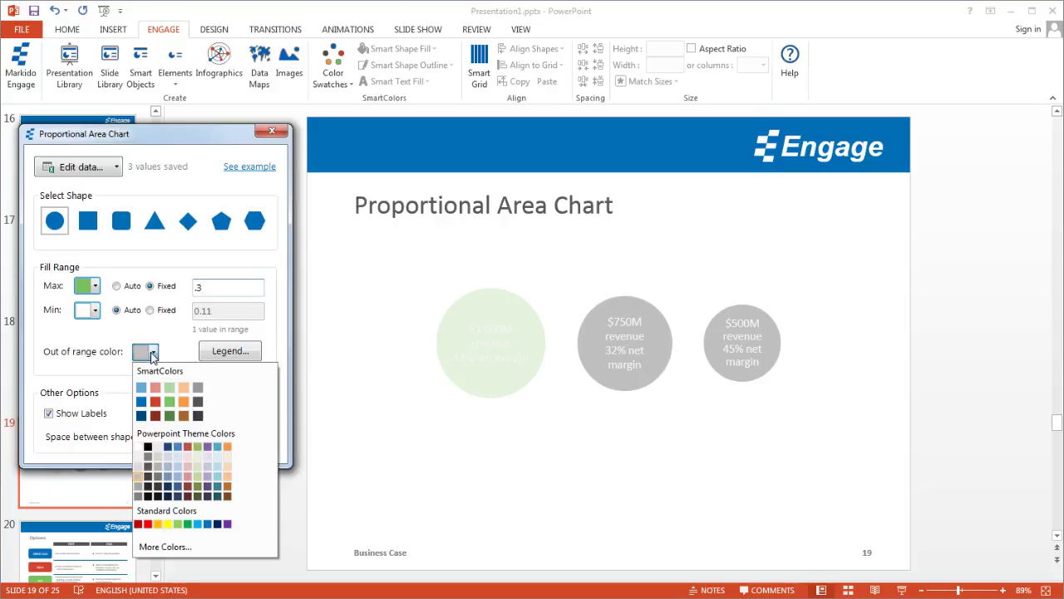
{"action": "left_click", "coordinate": [184, 403]}
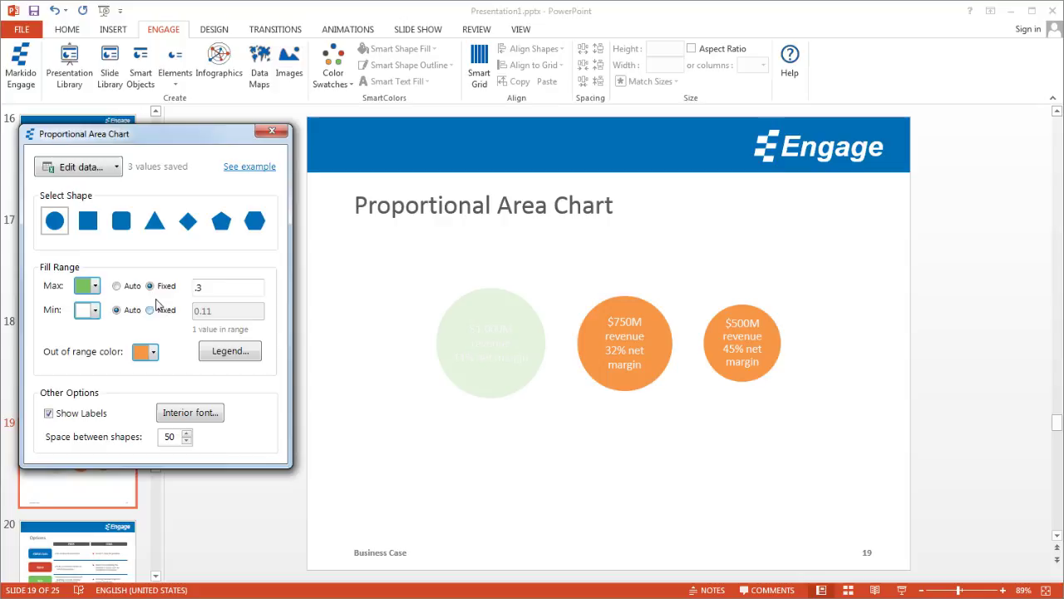
{"action": "left_click", "coordinate": [132, 287]}
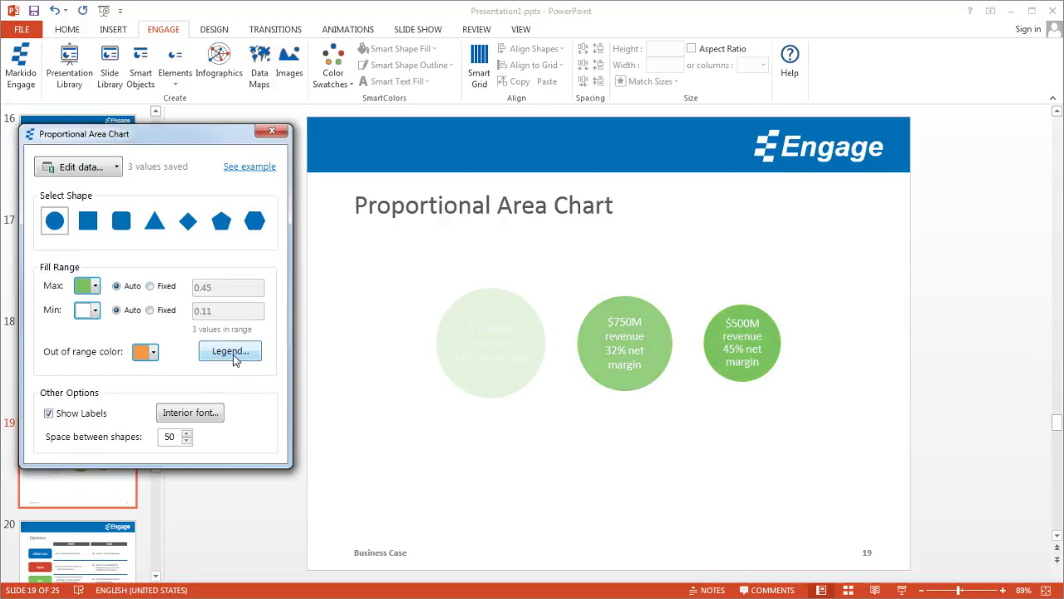
Show the color range legend beside the chart and close the legend settings
{"action": "left_click", "coordinate": [235, 358]}
{"action": "left_click", "coordinate": [100, 235]}
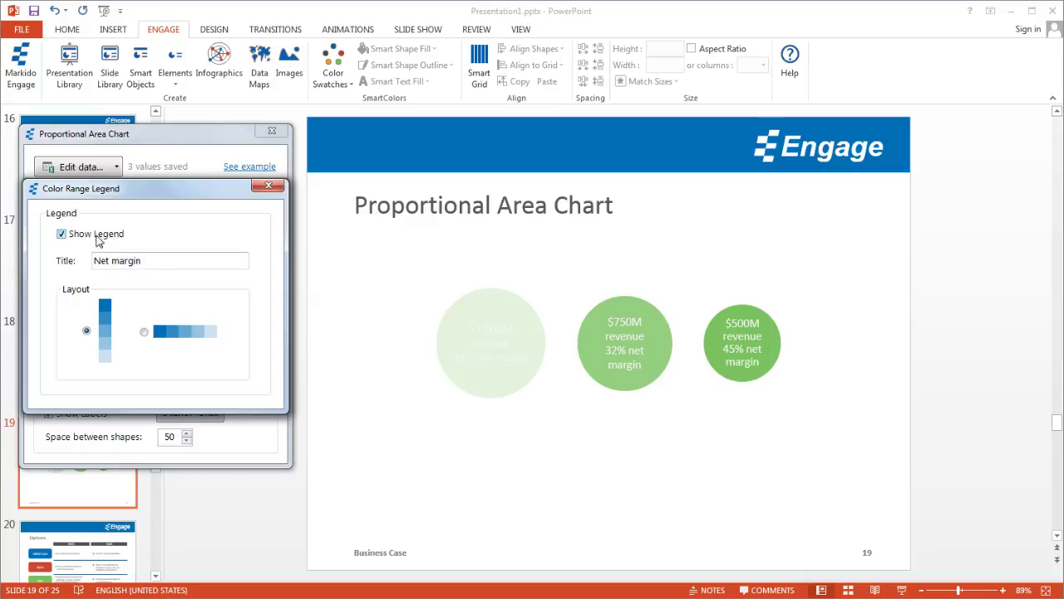
{"action": "left_click", "coordinate": [268, 185]}
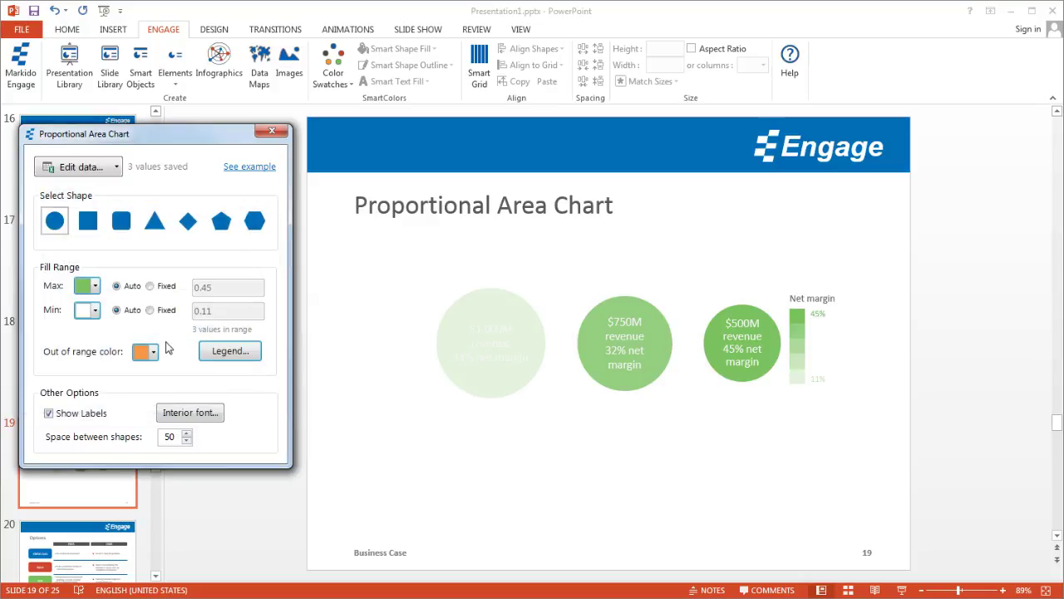
Switch the shape labels off and back on, and set their interior font color to dark gray
{"action": "left_click", "coordinate": [79, 416]}
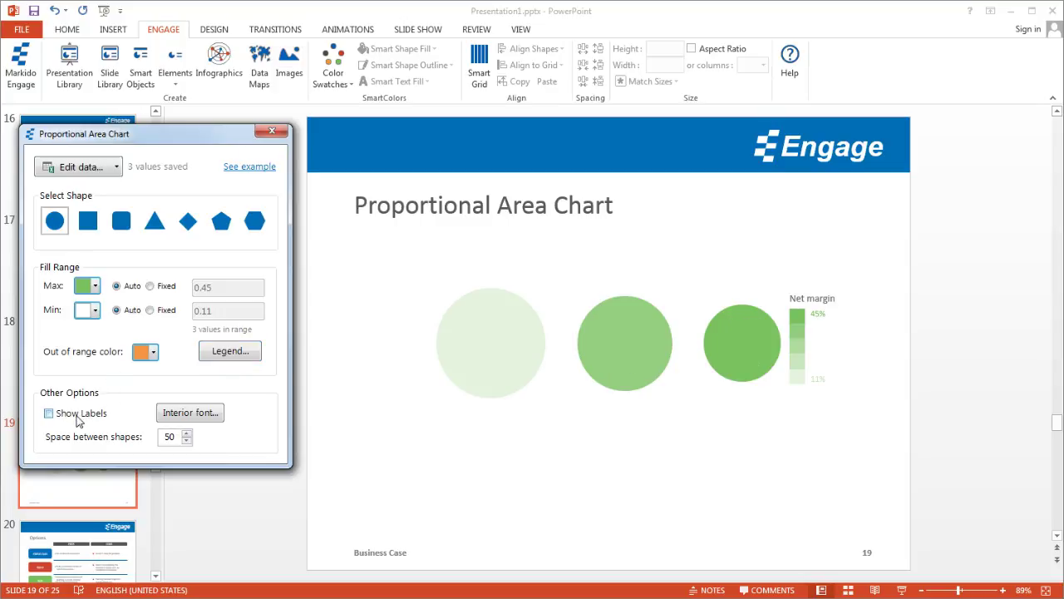
{"action": "left_click", "coordinate": [79, 415]}
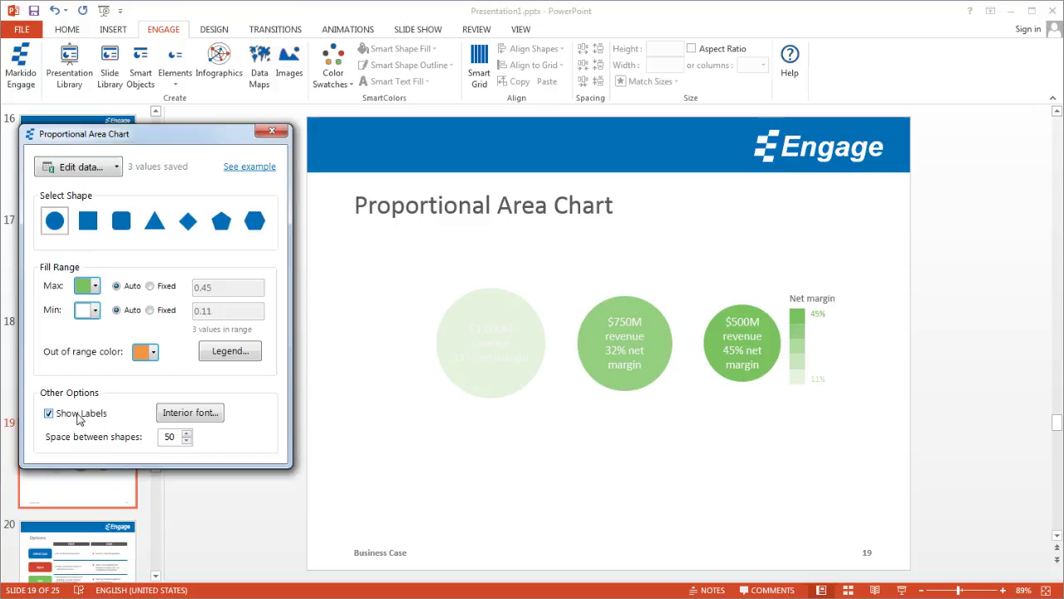
{"action": "left_click", "coordinate": [193, 413]}
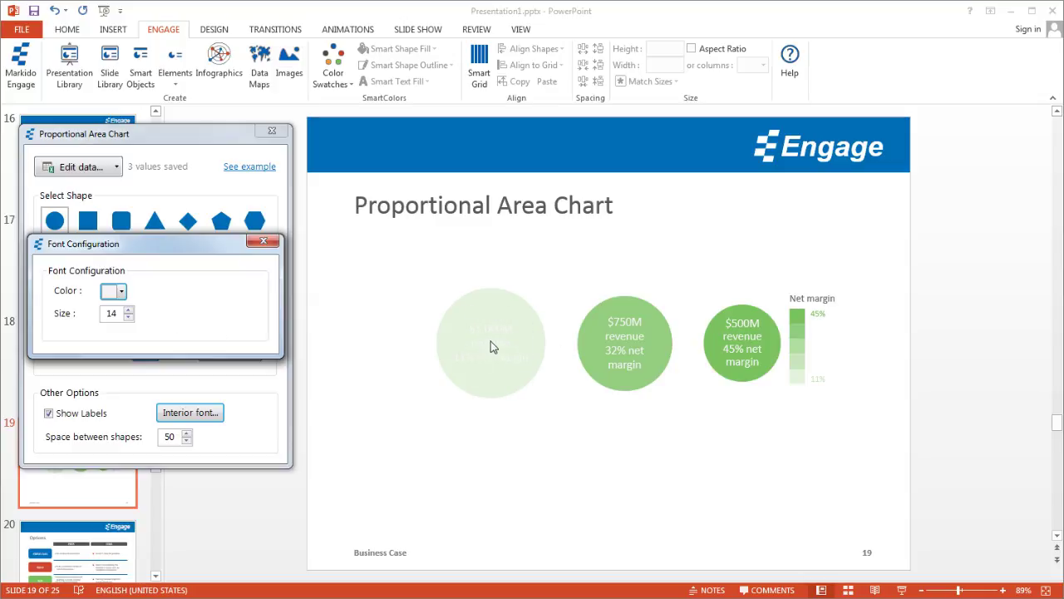
{"action": "left_click", "coordinate": [121, 291]}
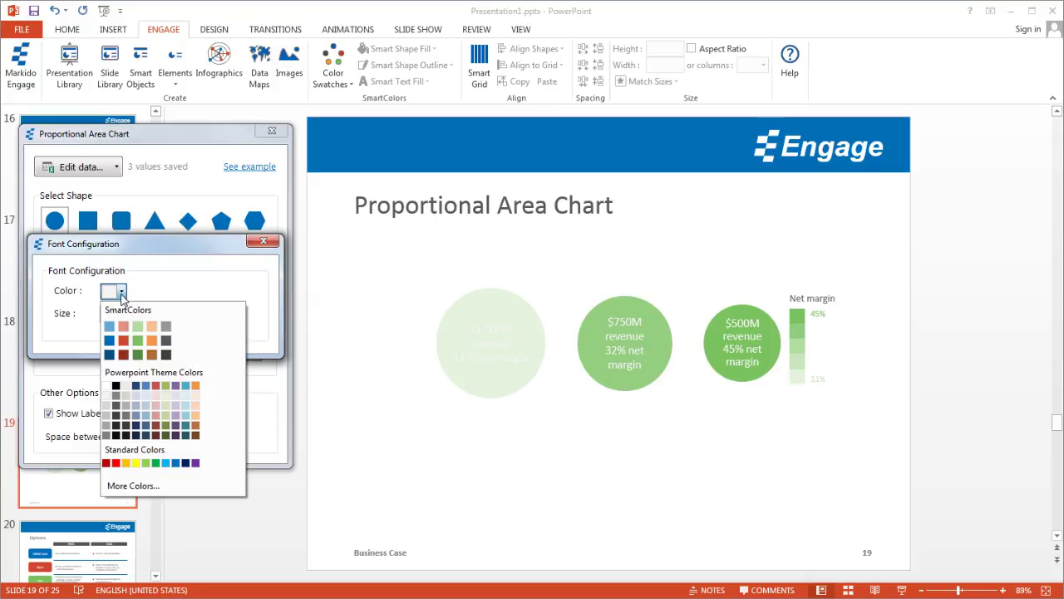
{"action": "left_click", "coordinate": [166, 341]}
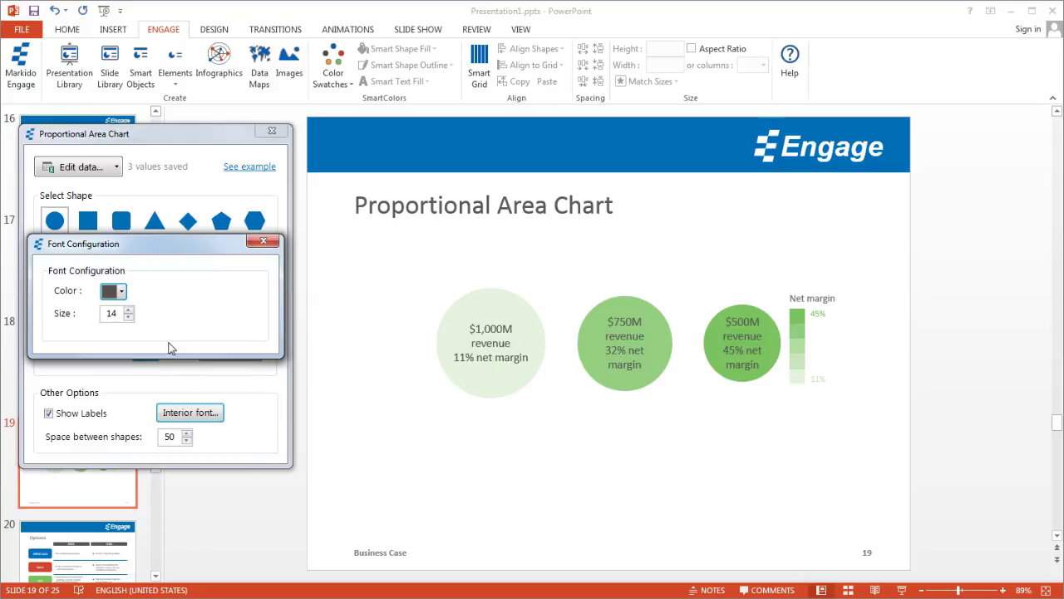
Close the font configuration, set the space between shapes to 25, and close the chart settings
{"action": "left_click", "coordinate": [264, 242]}
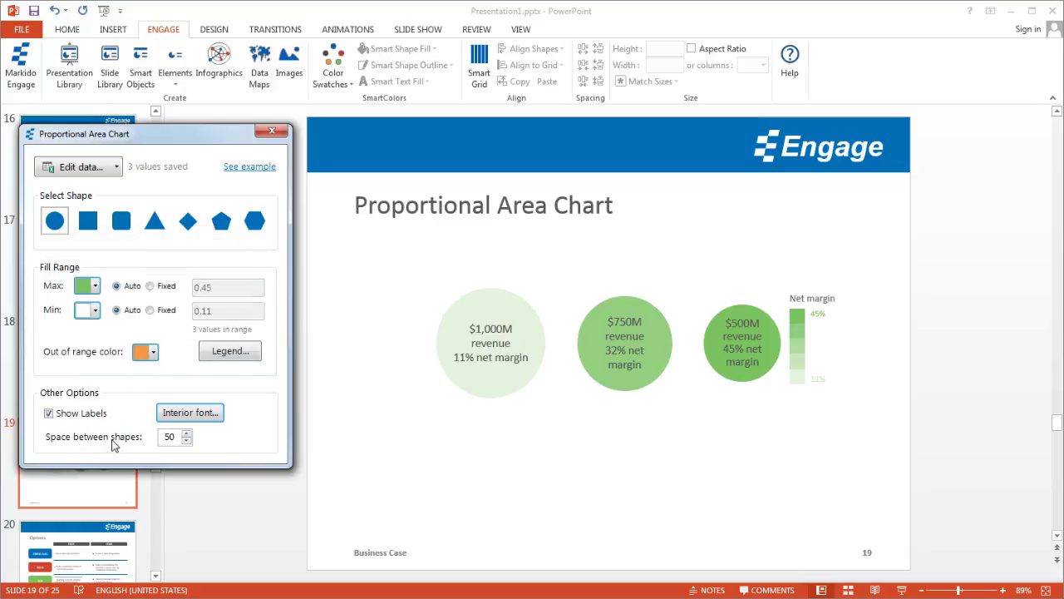
{"action": "left_click", "coordinate": [165, 436]}
{"action": "double_click", "coordinate": [164, 437]}
{"action": "type", "text": "2"}
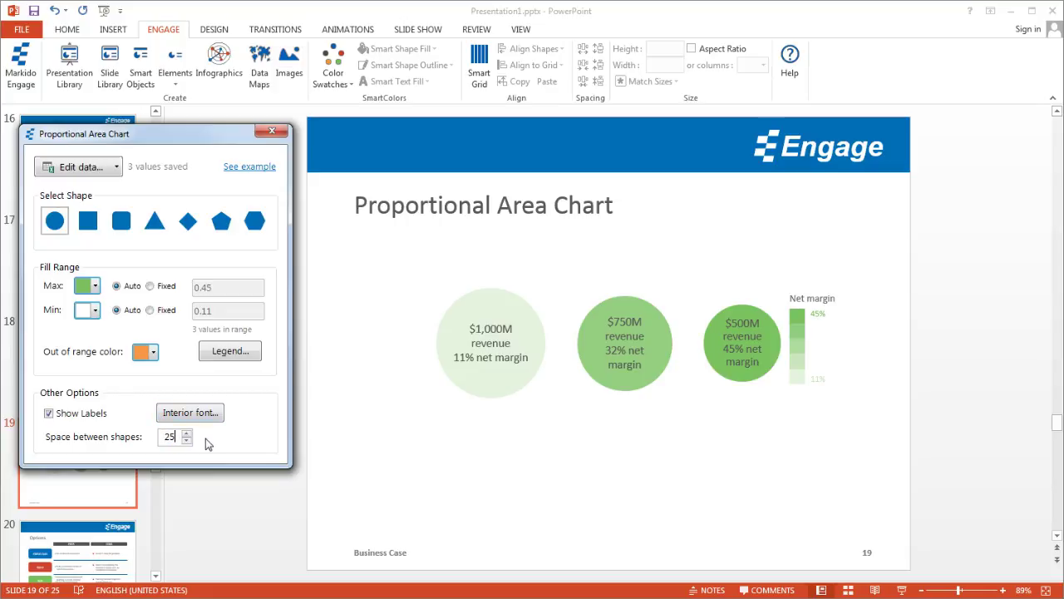
{"action": "left_click", "coordinate": [187, 439]}
{"action": "left_click", "coordinate": [186, 433]}
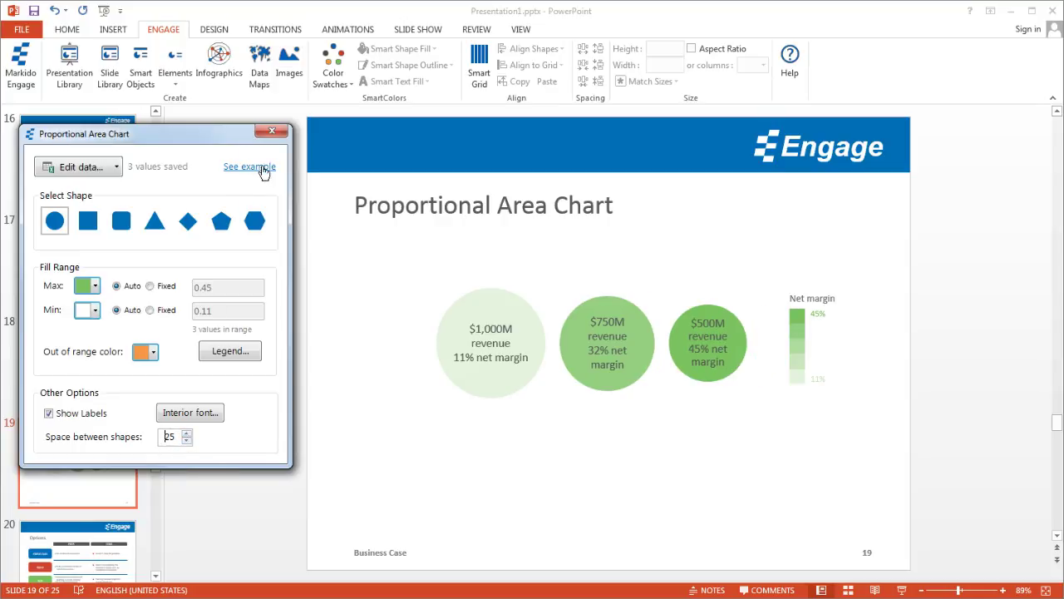
{"action": "left_click", "coordinate": [272, 132]}
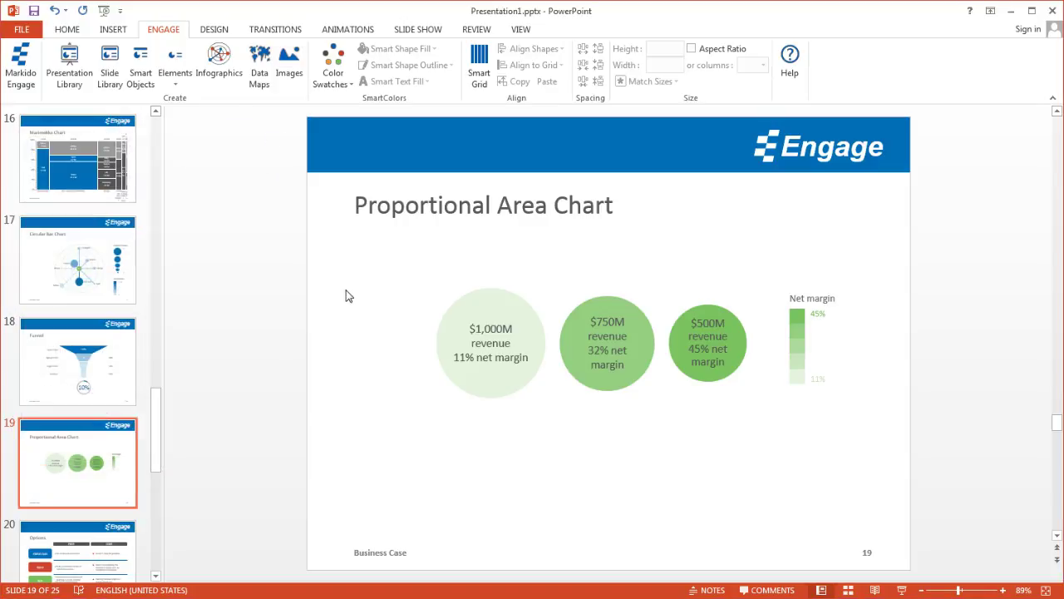
Reopen the proportional area chart's settings from the slide, change its shapes to squares, and close the settings
{"action": "left_click", "coordinate": [468, 296]}
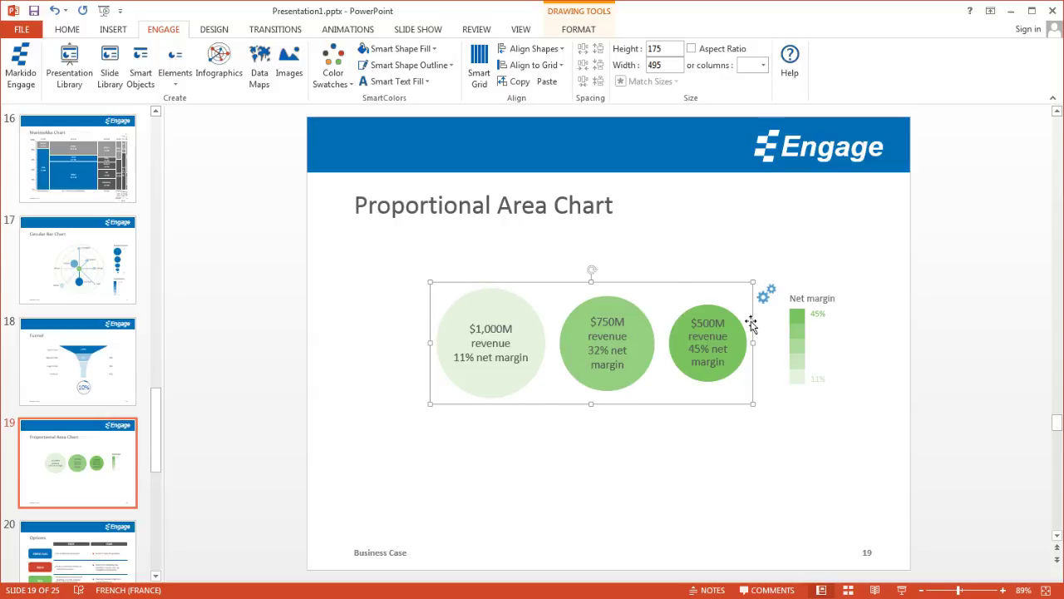
{"action": "left_click", "coordinate": [718, 301]}
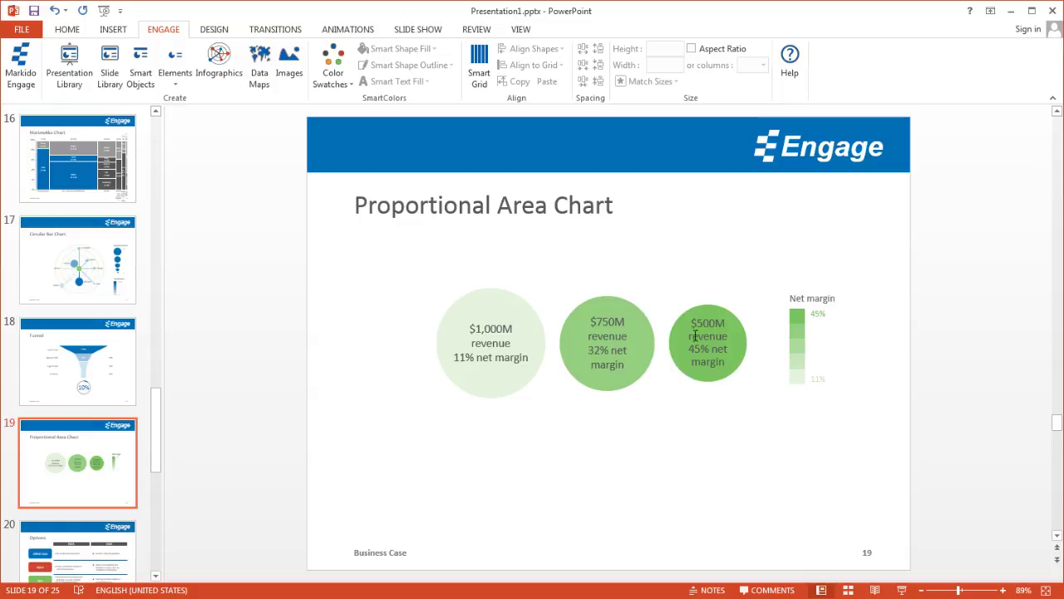
{"action": "left_click", "coordinate": [745, 329]}
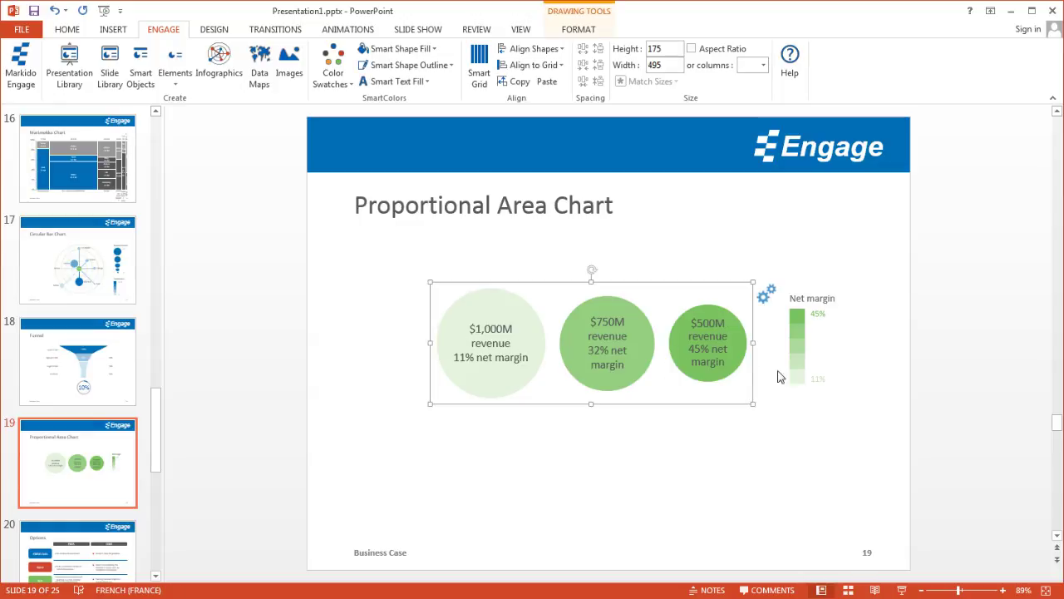
{"action": "left_click", "coordinate": [767, 298]}
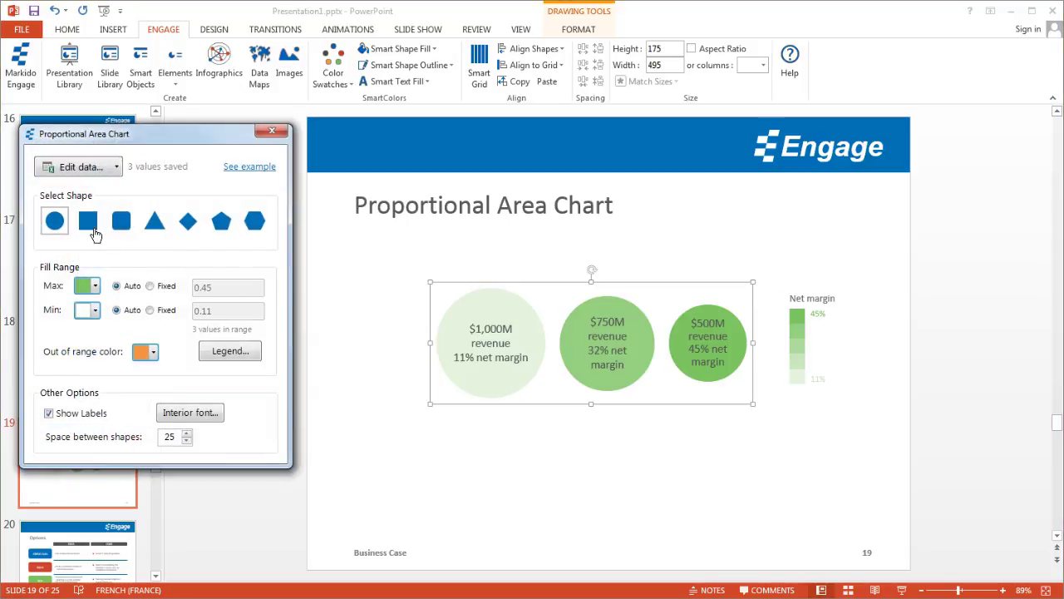
{"action": "left_click", "coordinate": [92, 228]}
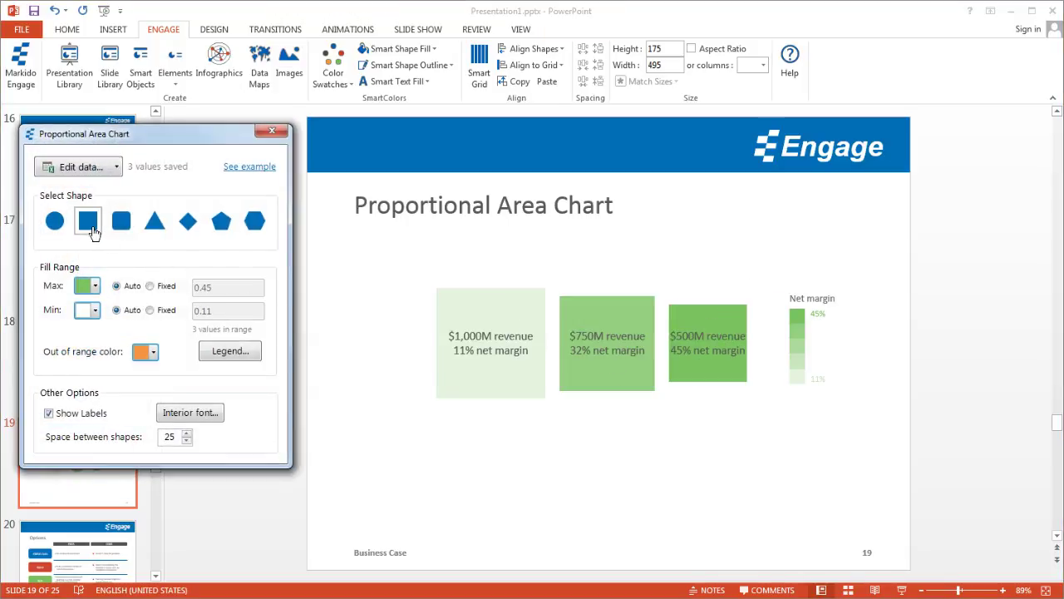
{"action": "left_click", "coordinate": [272, 134]}
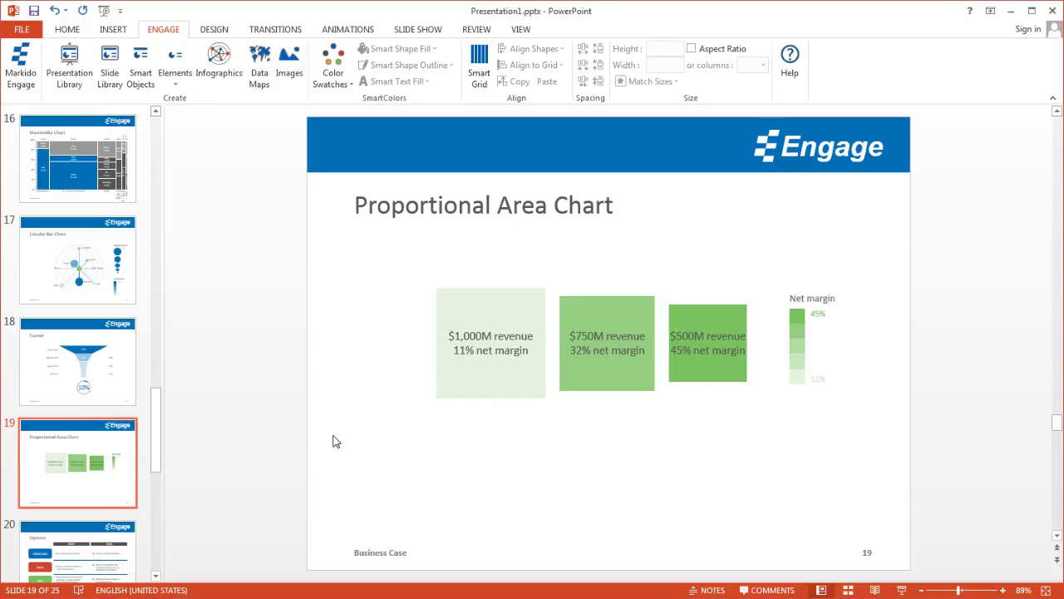